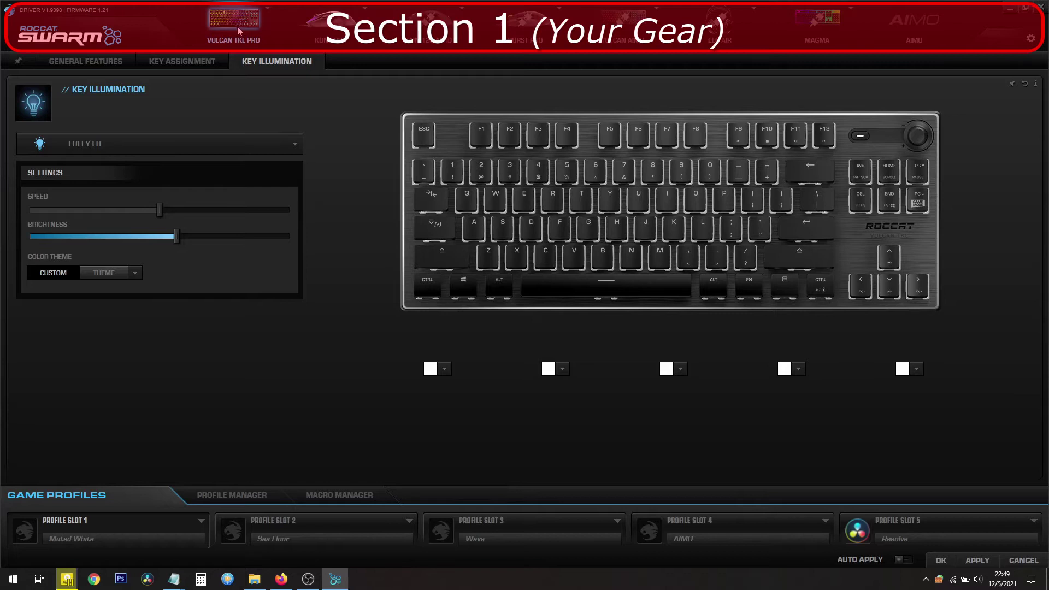
View the KONE PRO mouse's illumination settings, then show the AIMO Global Settings page.
left_click(326, 22)
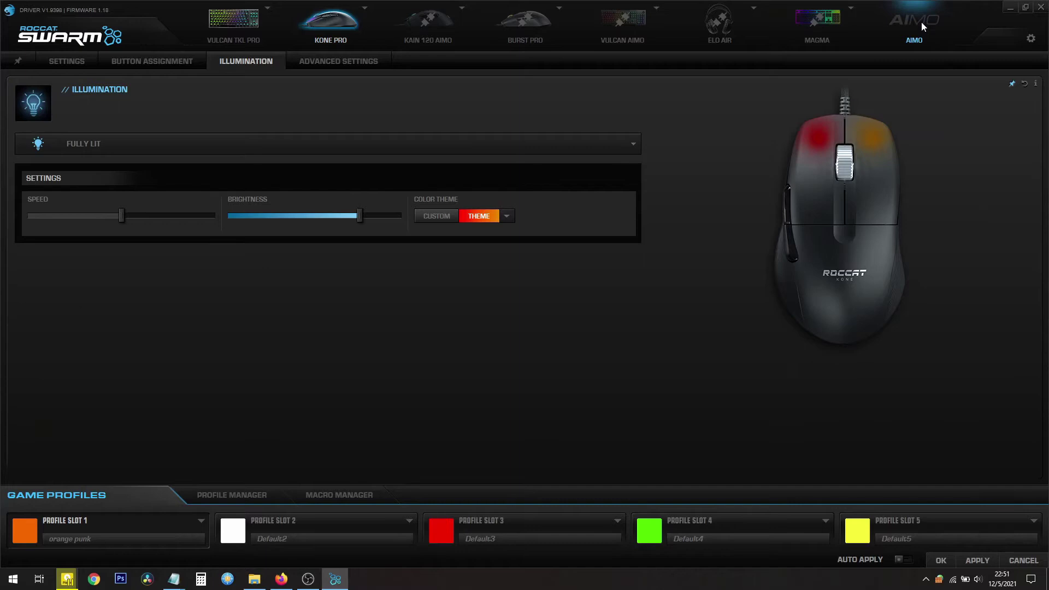
left_click(922, 22)
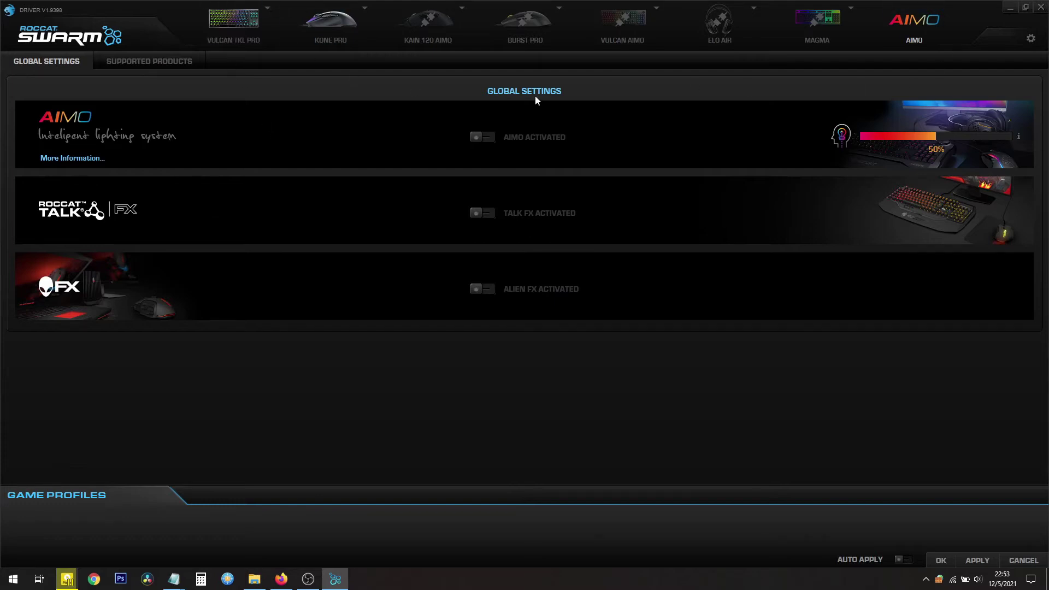
Inspect the functions assigned to the VULCAN TKL PRO keyboard's Q key.
left_click(234, 24)
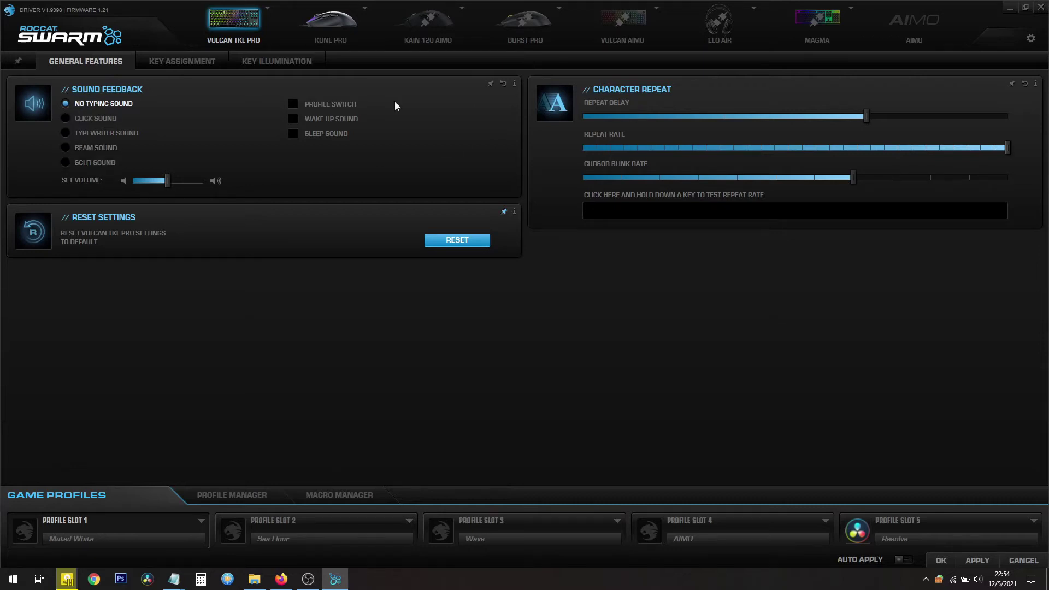
left_click(180, 61)
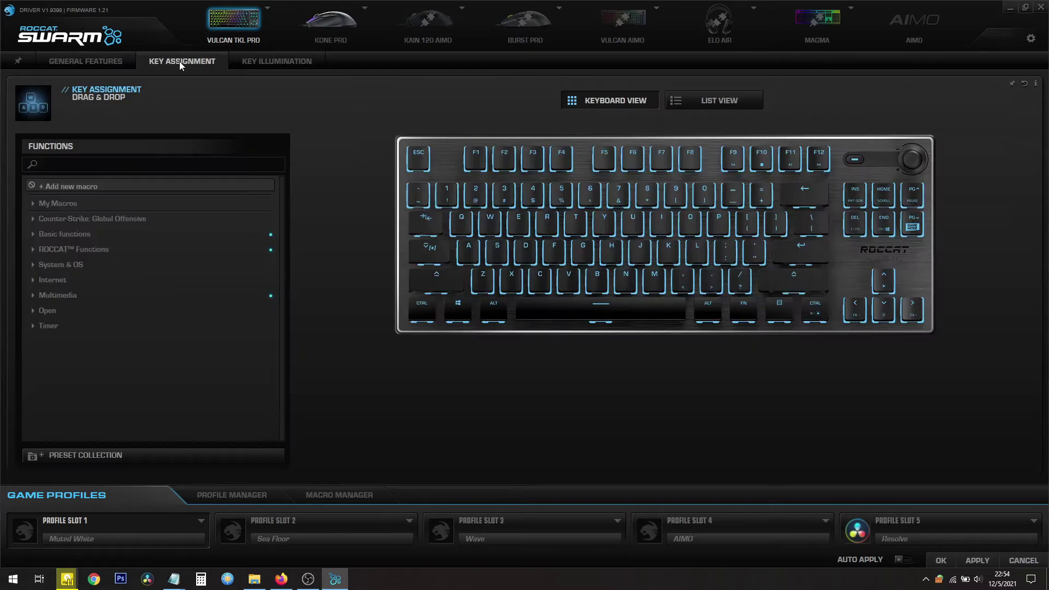
left_click(466, 226)
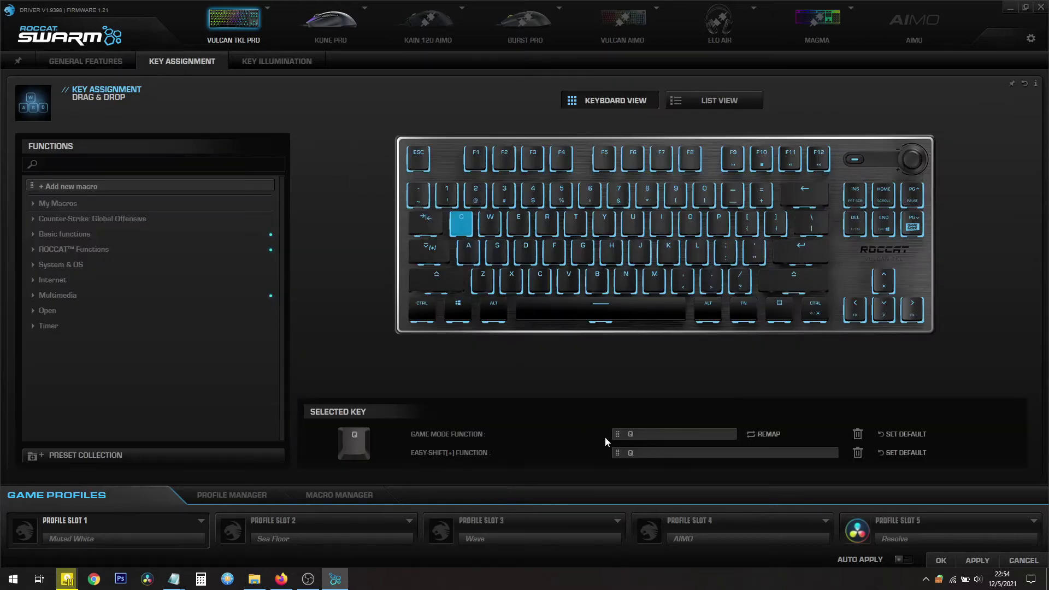
Check the keyboard's lighting effects and keep the Fully Lit effect.
left_click(282, 64)
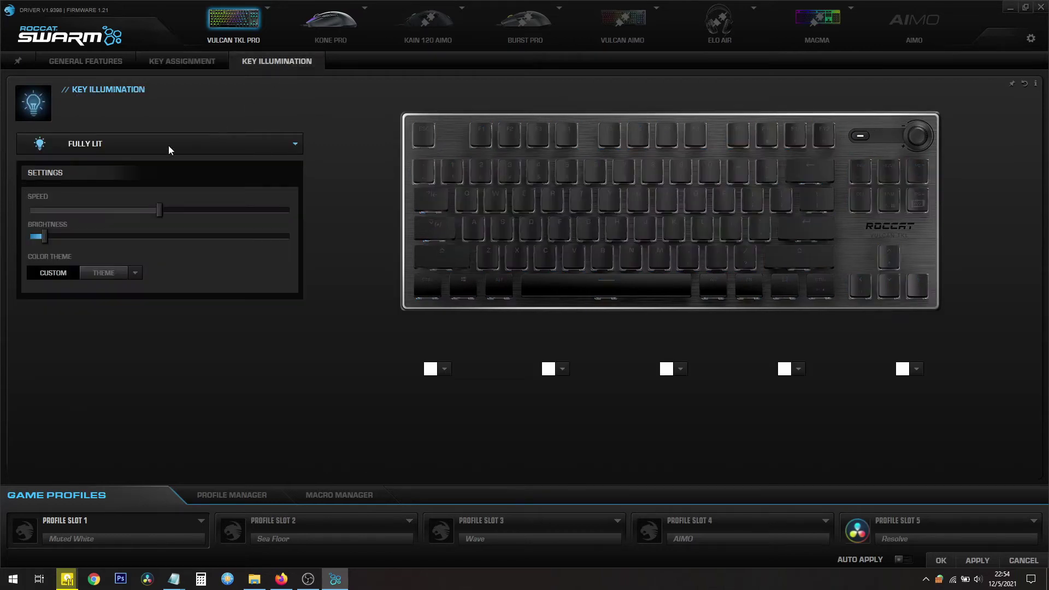
left_click(169, 145)
left_click(336, 112)
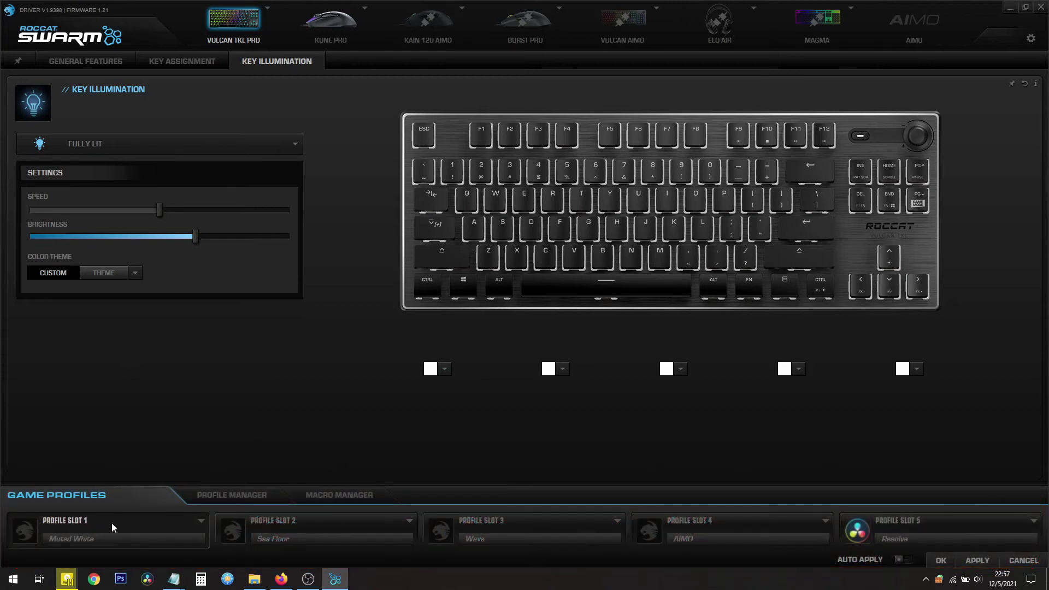
Select the Profile Slot 1 name 'Muted White' but leave it unchanged.
left_click(111, 541)
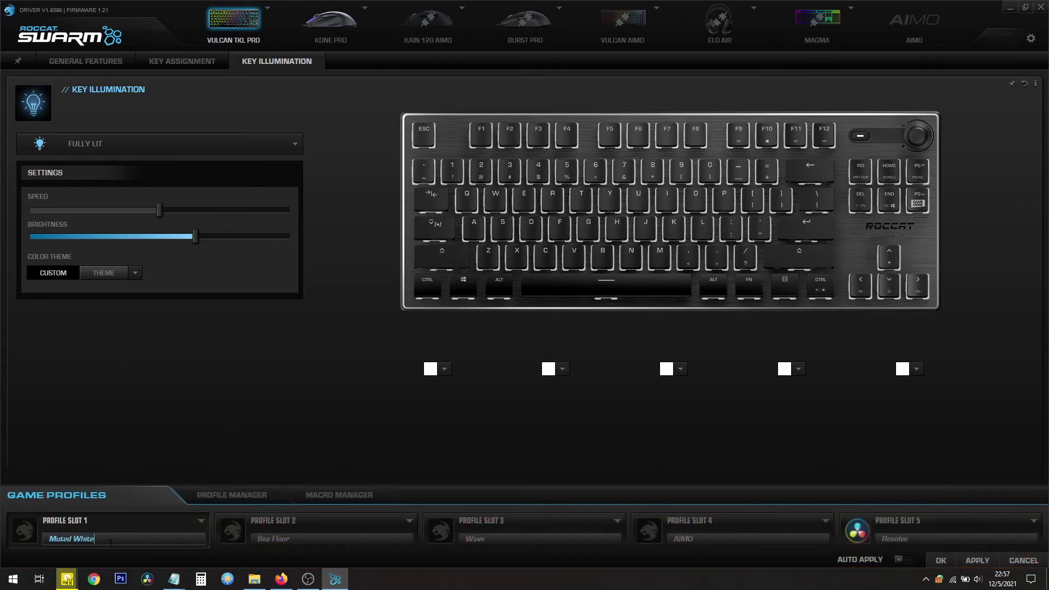
key("ctrl+a")
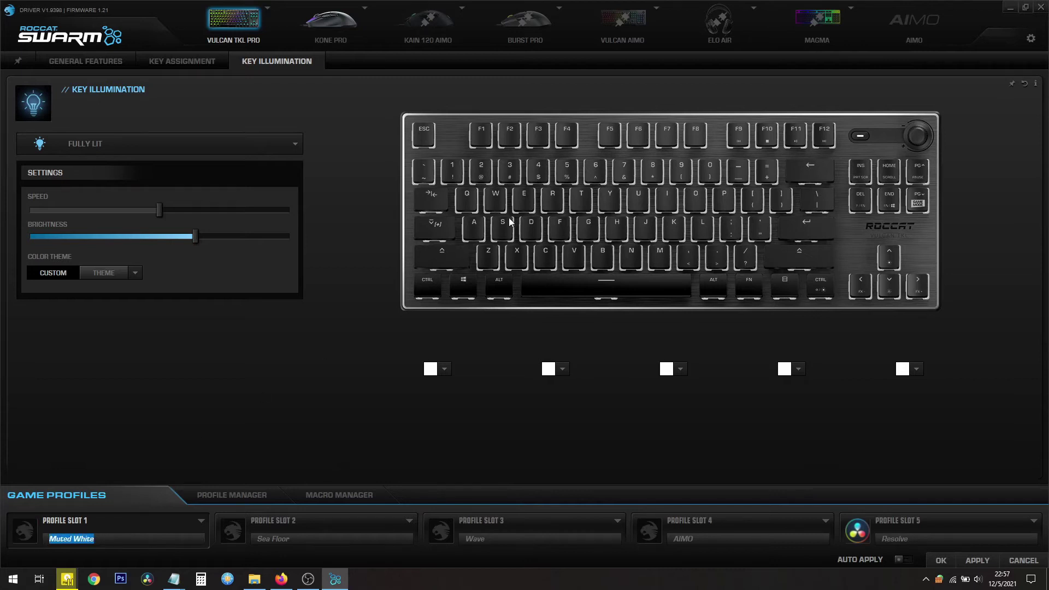
left_click(143, 523)
Start exporting the Muted White profile, with Muted White.rkp in the Save As dialog.
left_click(202, 521)
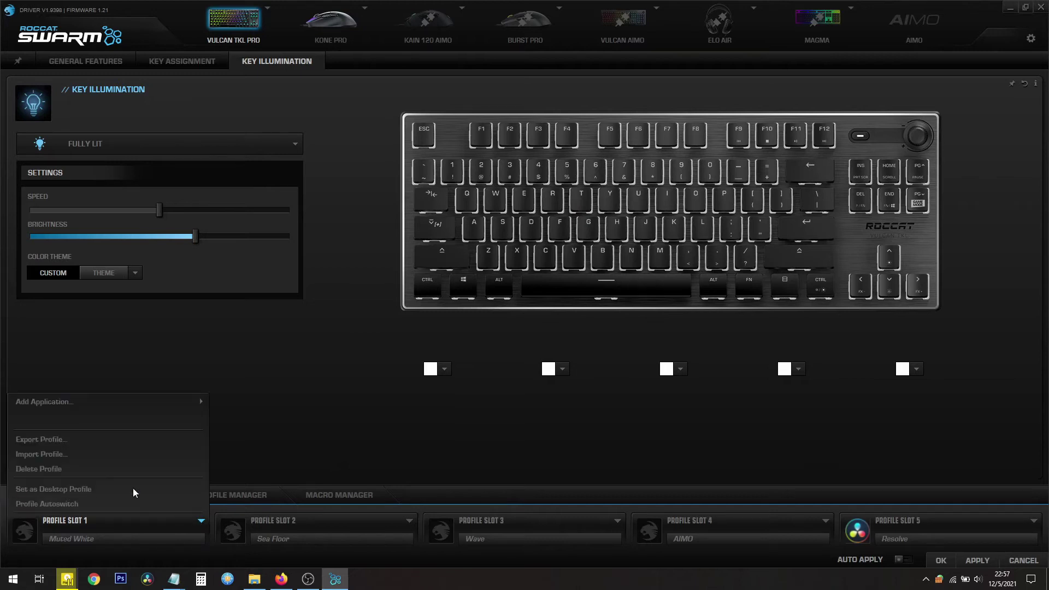
left_click(65, 440)
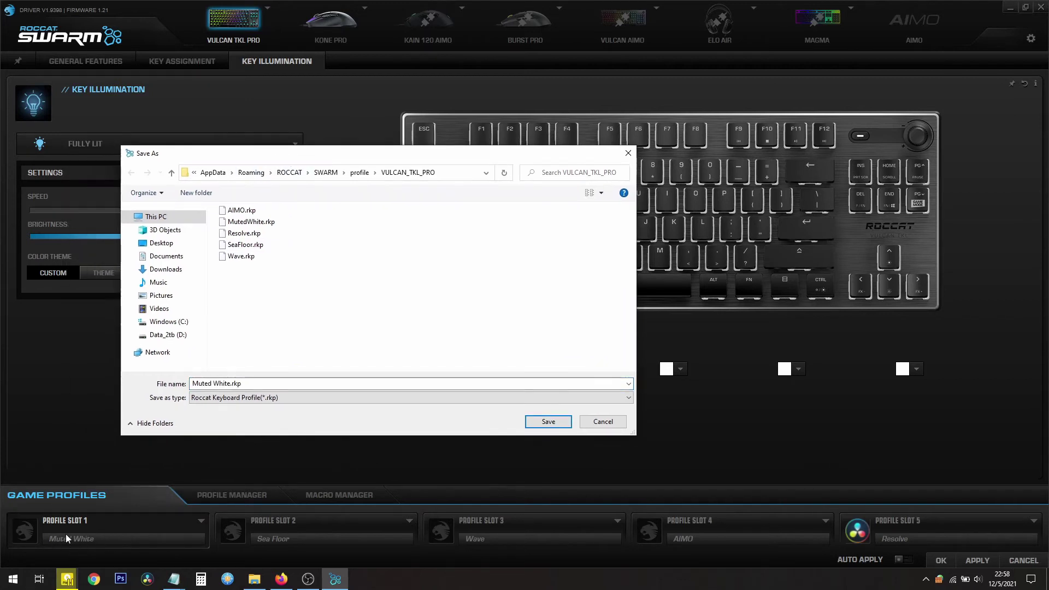
left_click(205, 383)
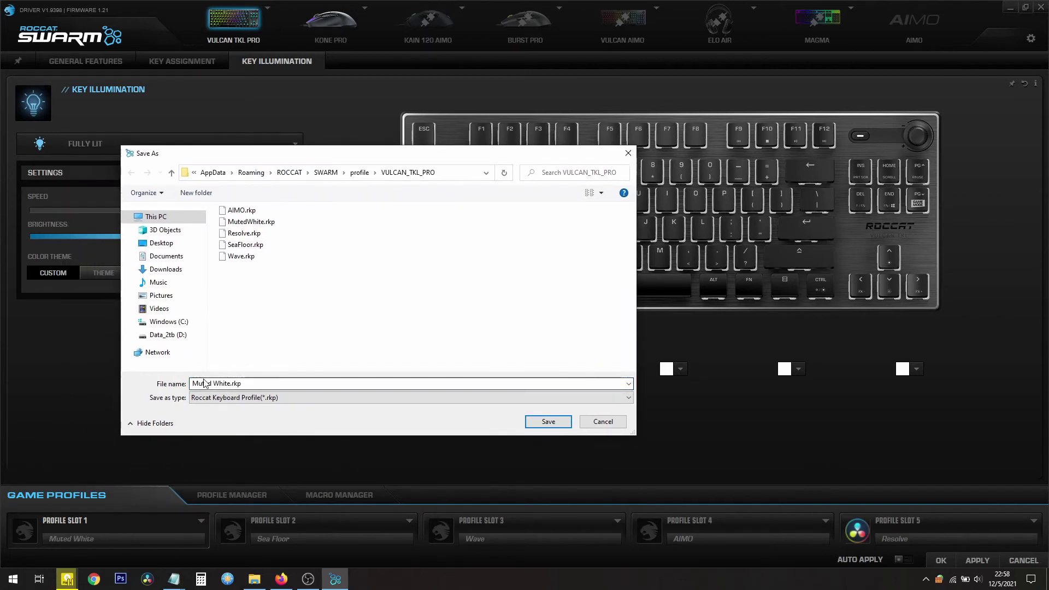
double_click(276, 383)
left_click(298, 335)
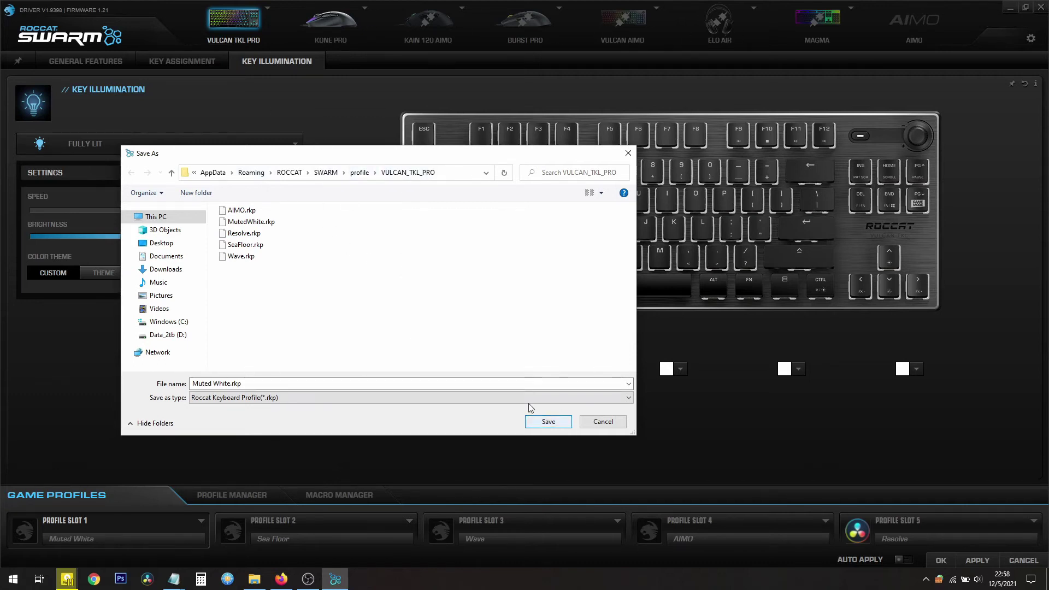
Cancel the export and try Breathing 2.0 with yellow-green, magenta and indigo colours.
left_click(615, 426)
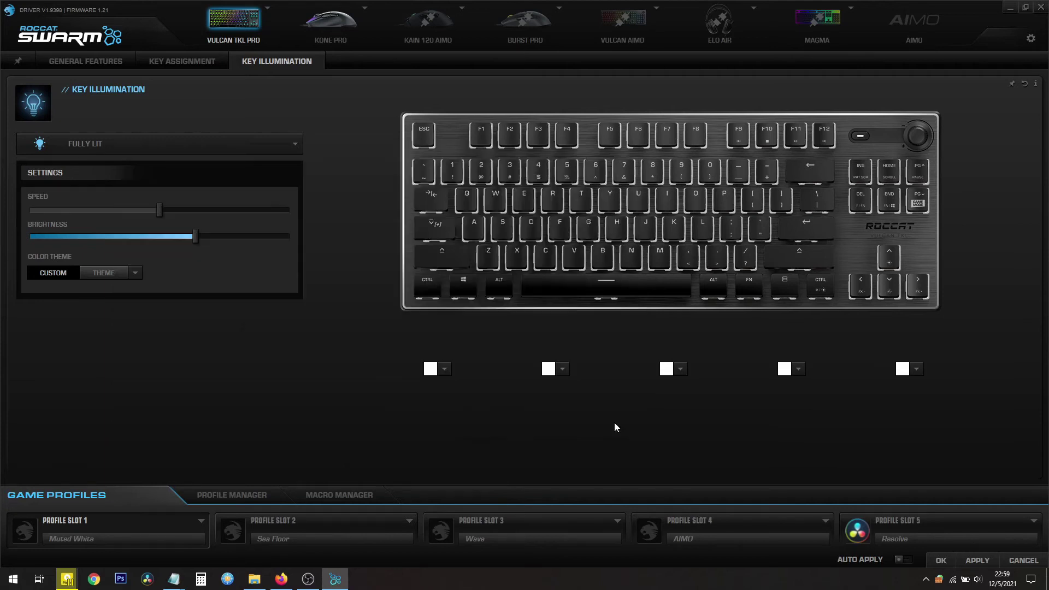
left_click(115, 146)
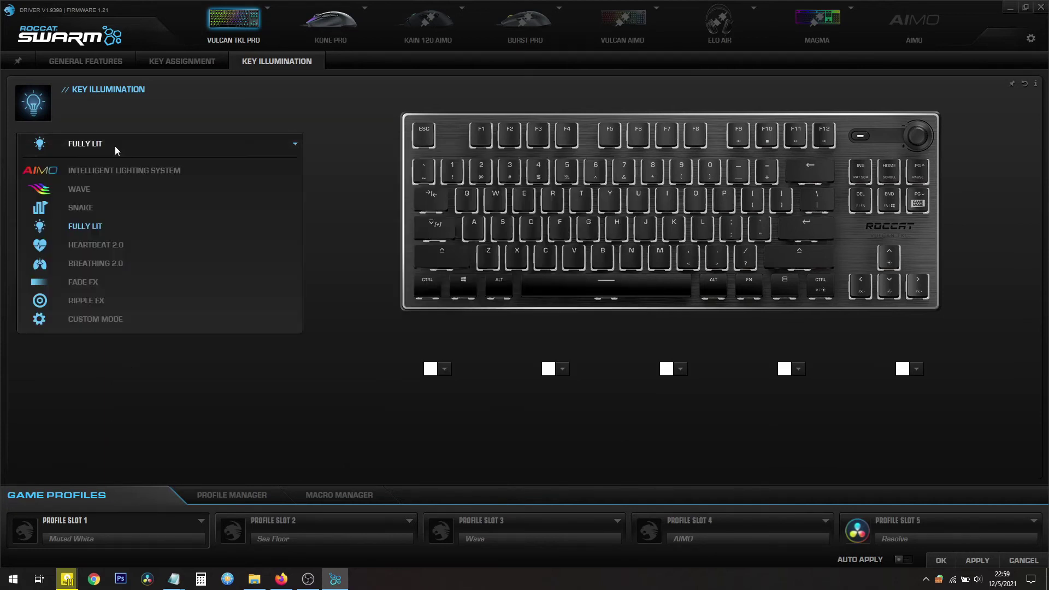
left_click(96, 264)
left_click(545, 371)
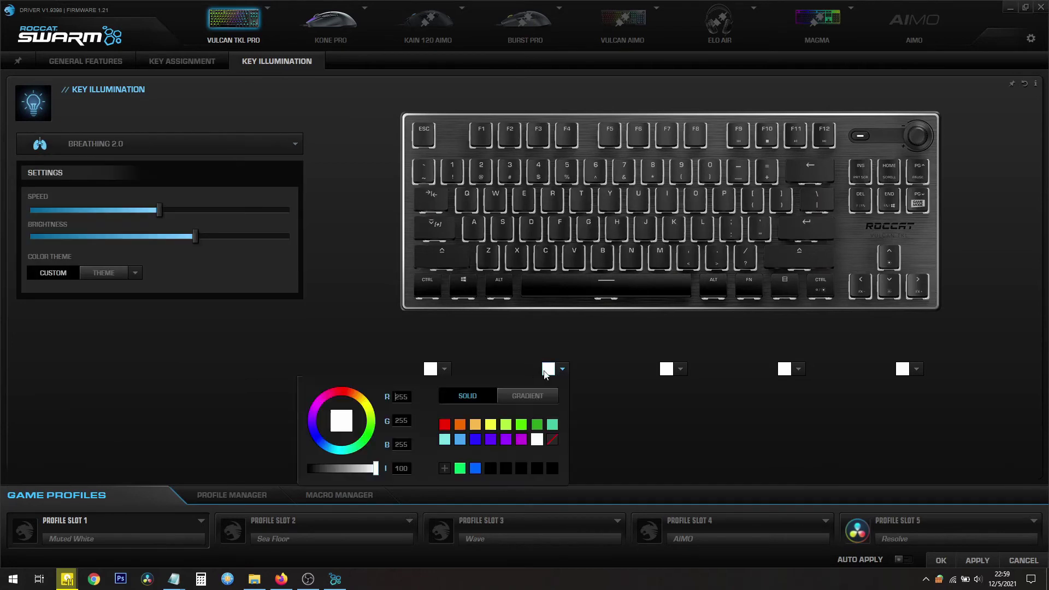
left_click(505, 426)
left_click(668, 369)
left_click(641, 439)
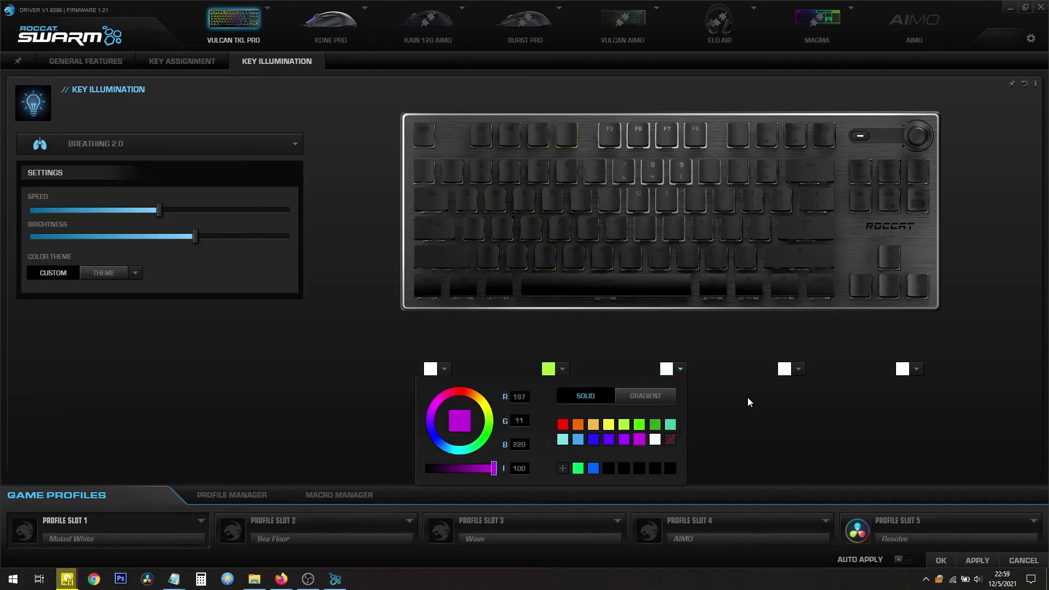
left_click(787, 369)
left_click(728, 440)
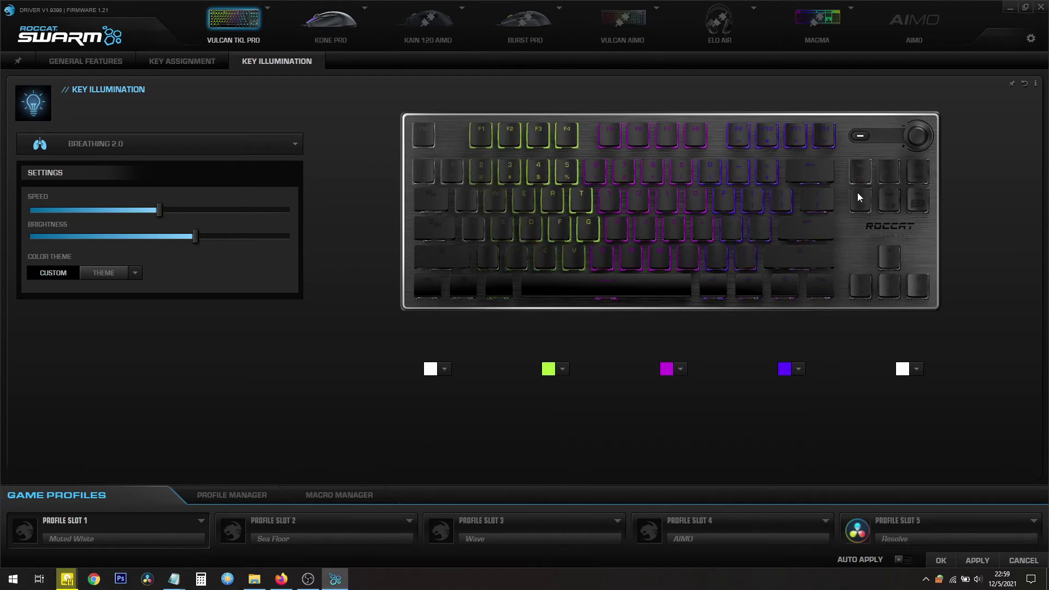
Import MutedWhite.rkp into Profile Slot 1, restoring the all-white Fully Lit profile.
left_click(202, 521)
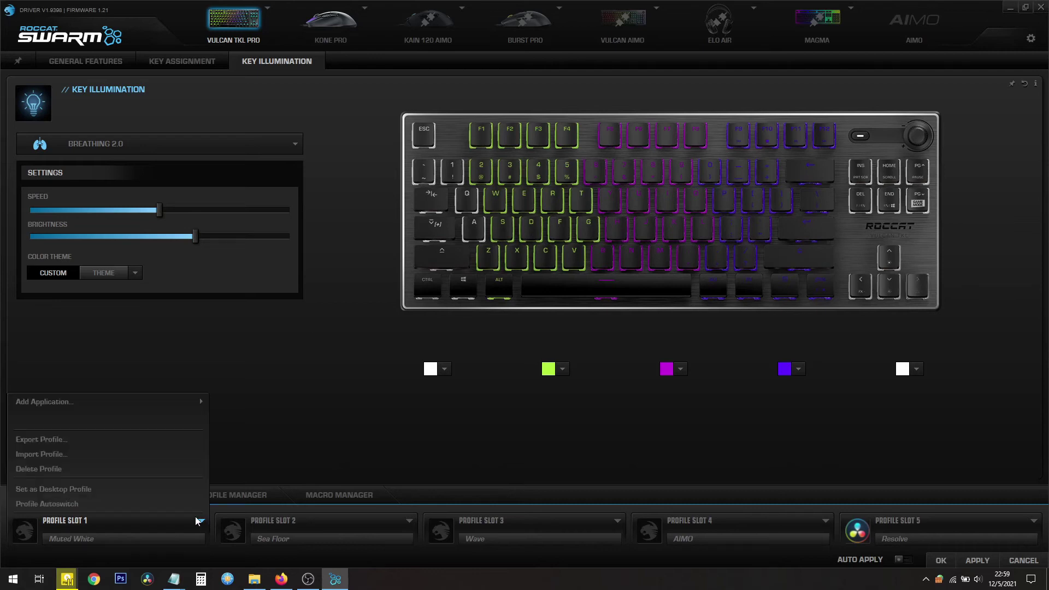
left_click(61, 454)
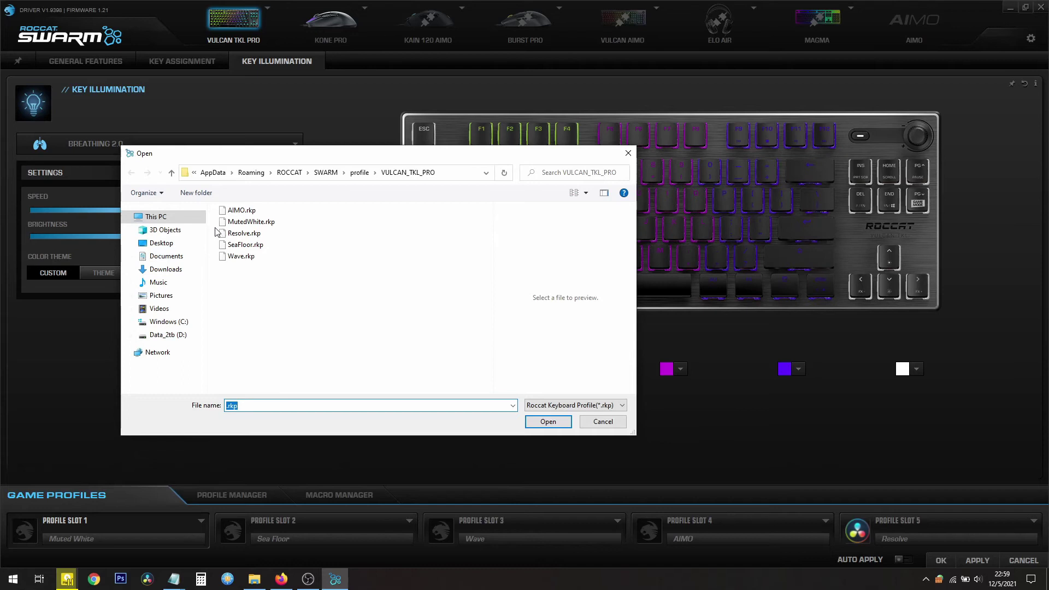
left_click(251, 221)
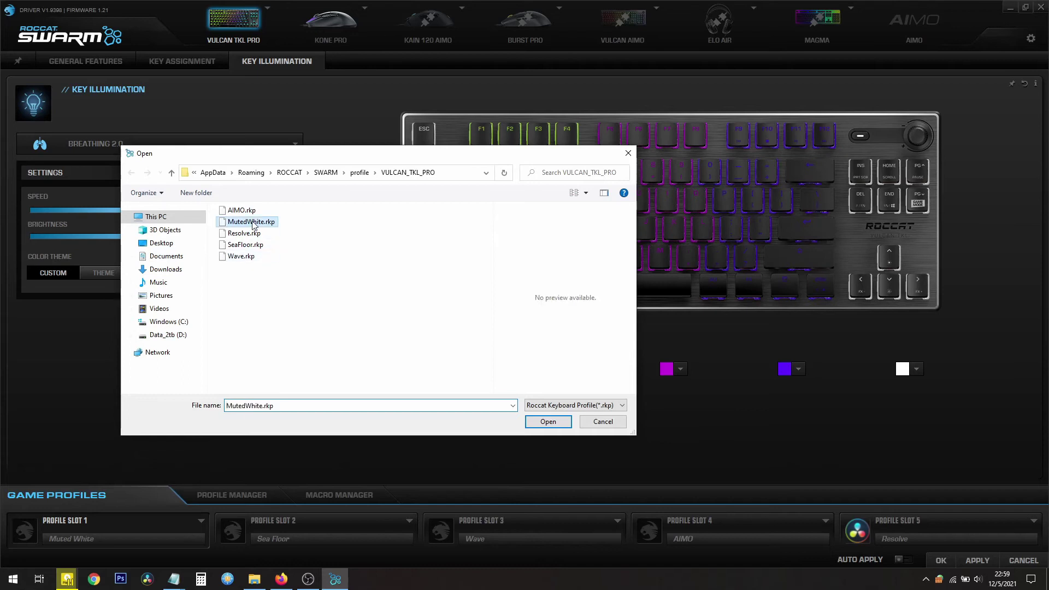
left_click(546, 421)
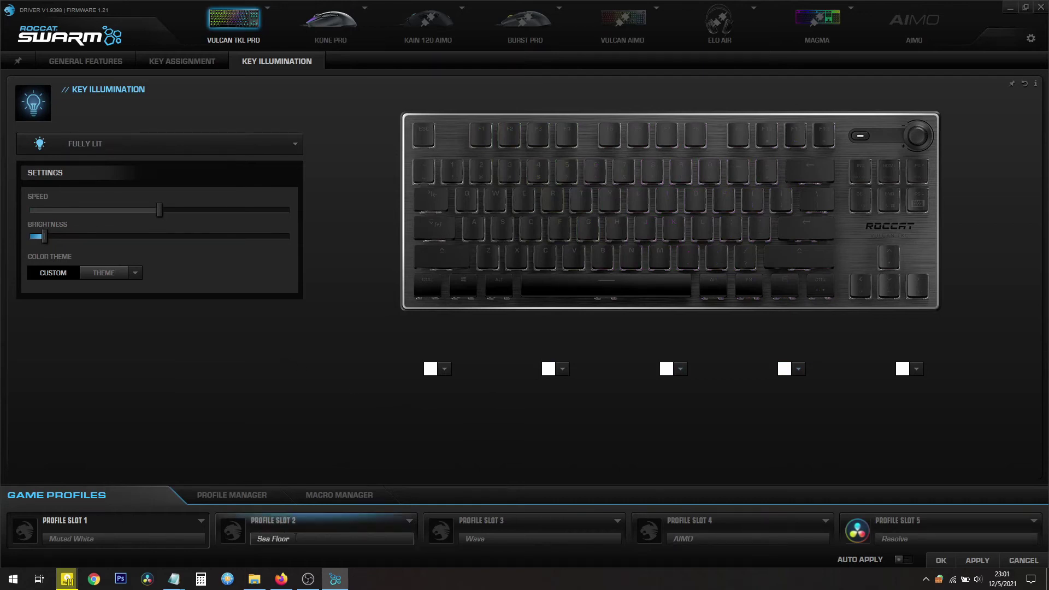
Activate the Sea Floor, Wave and Resolve profiles in turn, then view Resolve's slot options.
left_click(333, 525)
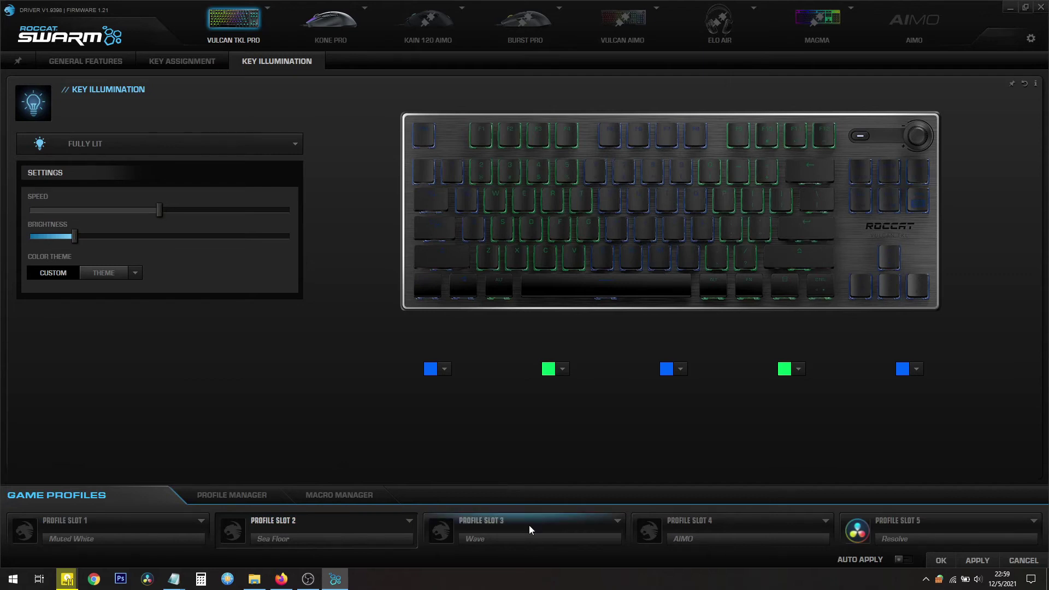
left_click(529, 525)
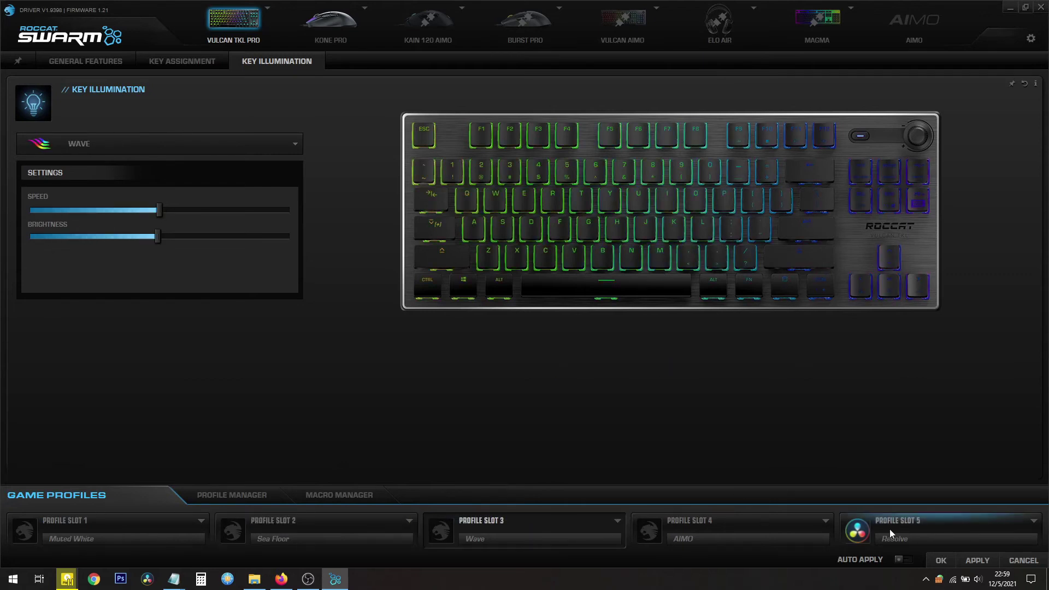
left_click(889, 528)
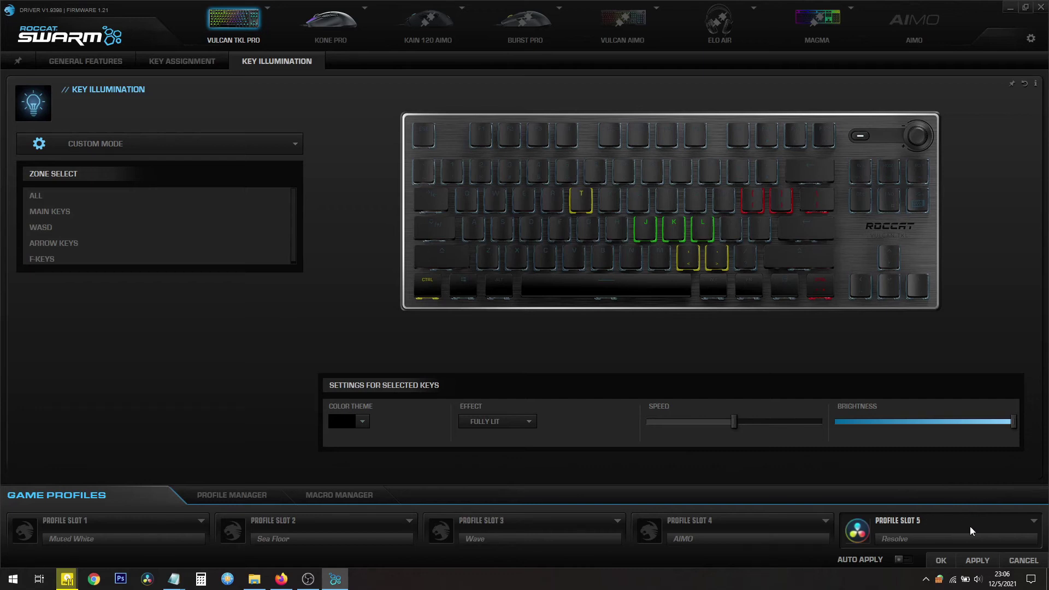
left_click(1035, 522)
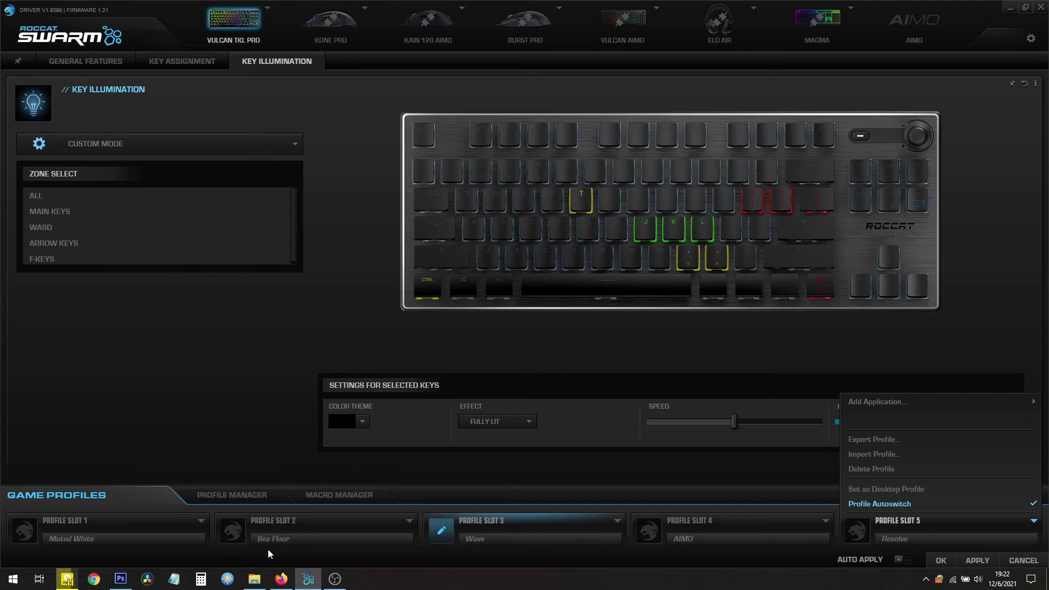
Launch DaVinci Resolve and link it to the slot 5 Resolve profile via Add Application.
left_click(147, 580)
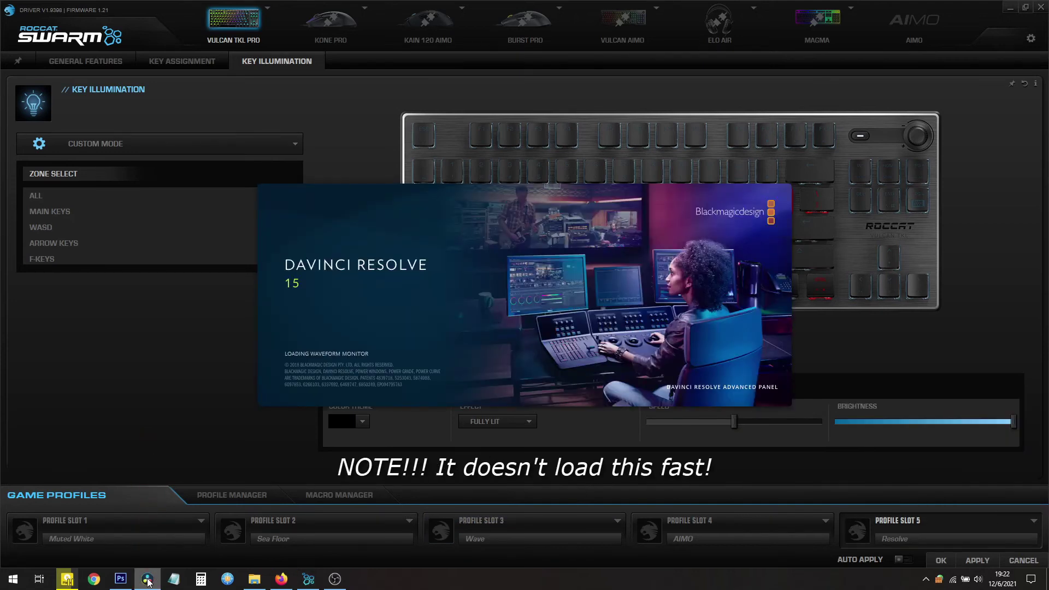
left_click(1033, 521)
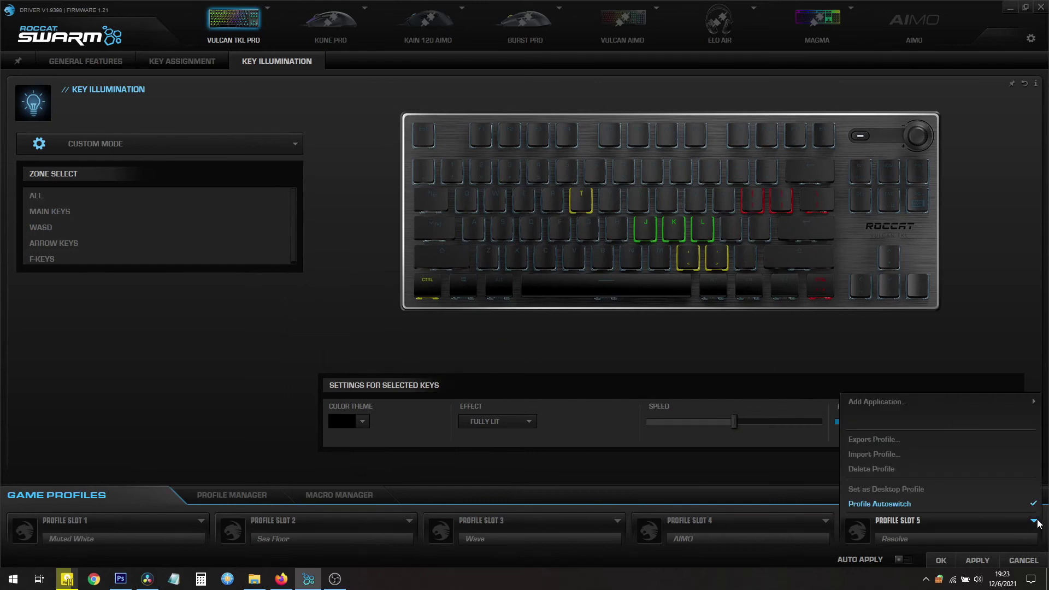
mouse_move(1003, 399)
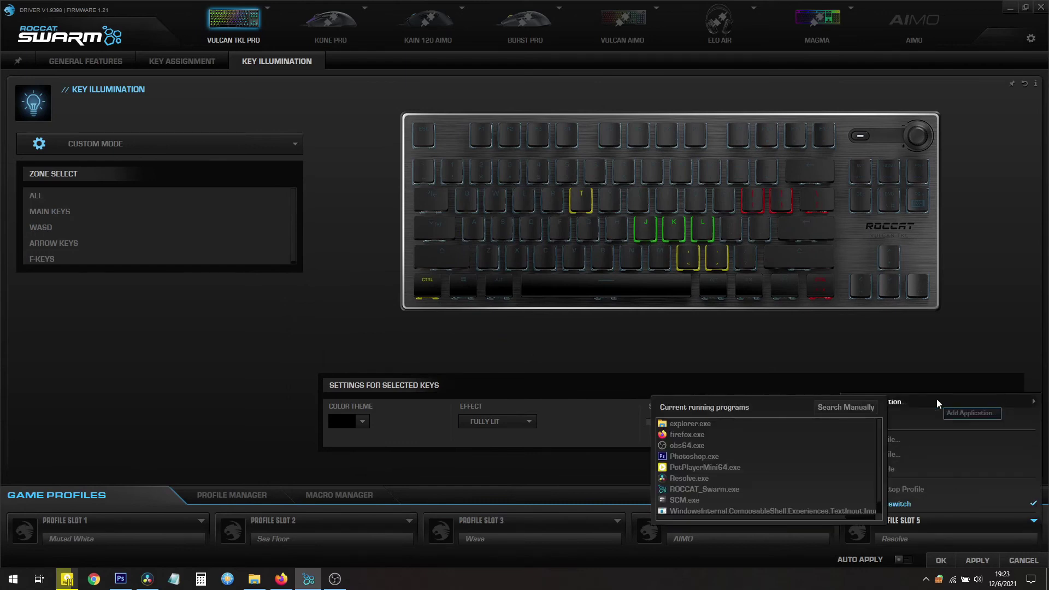
left_click(775, 479)
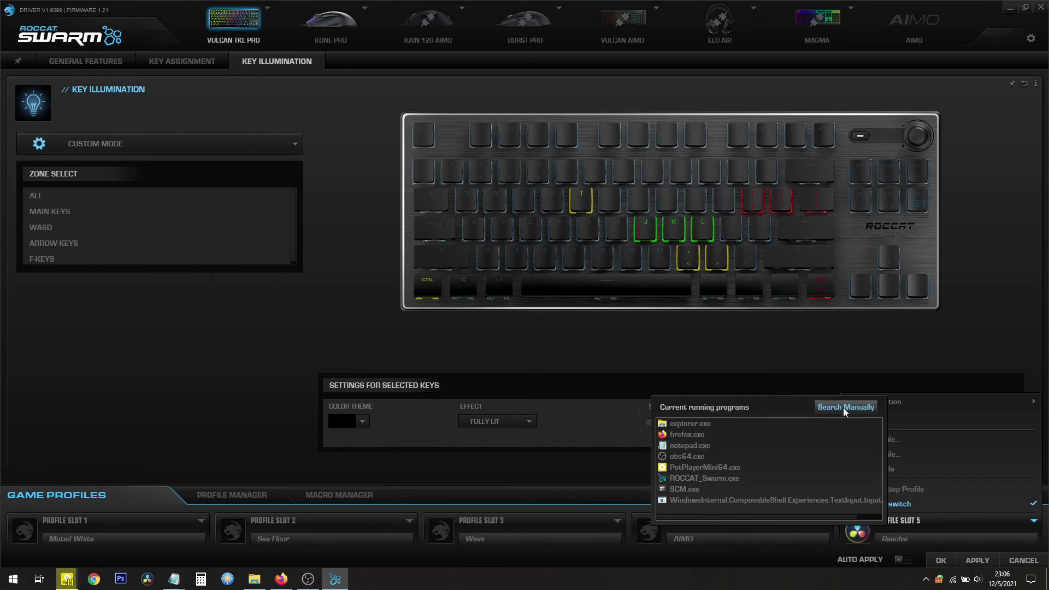
Close the Select Exe file browser without choosing anything, then close the profile options.
left_click(848, 409)
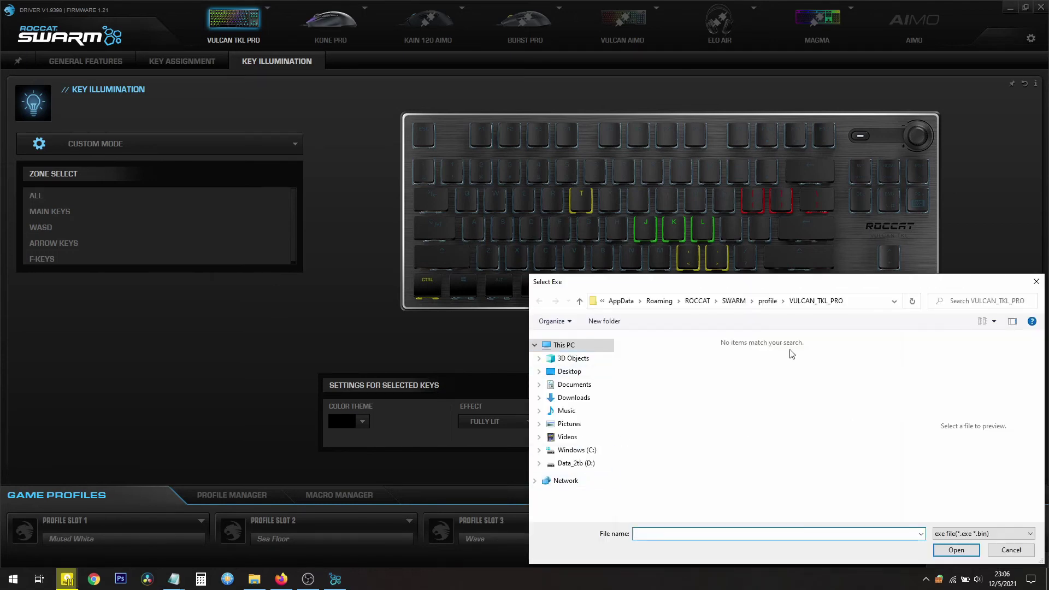
left_click(1036, 281)
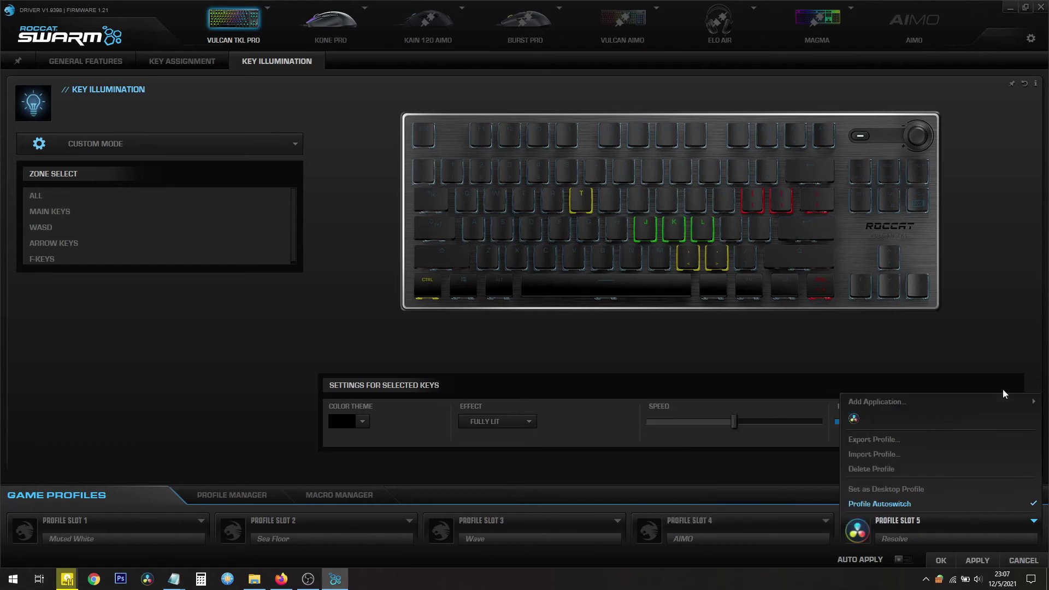
left_click(1012, 366)
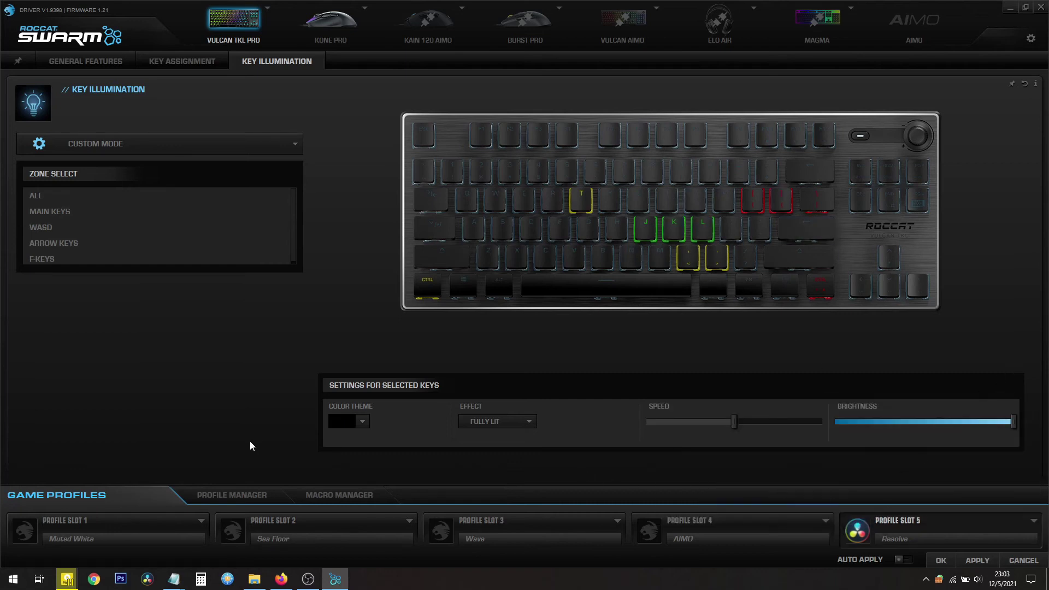
left_click(272, 496)
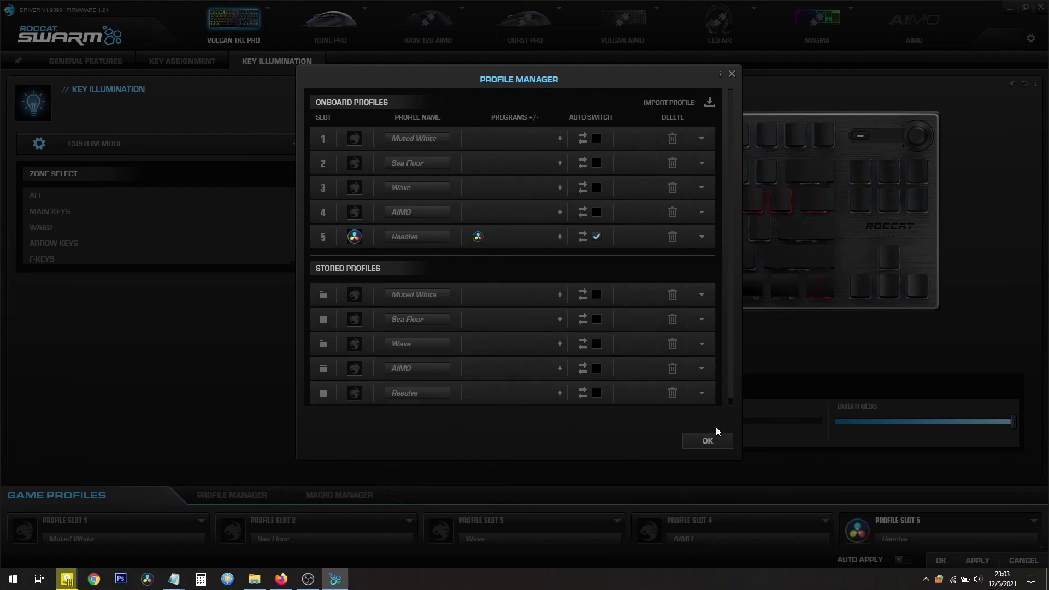
left_click(705, 441)
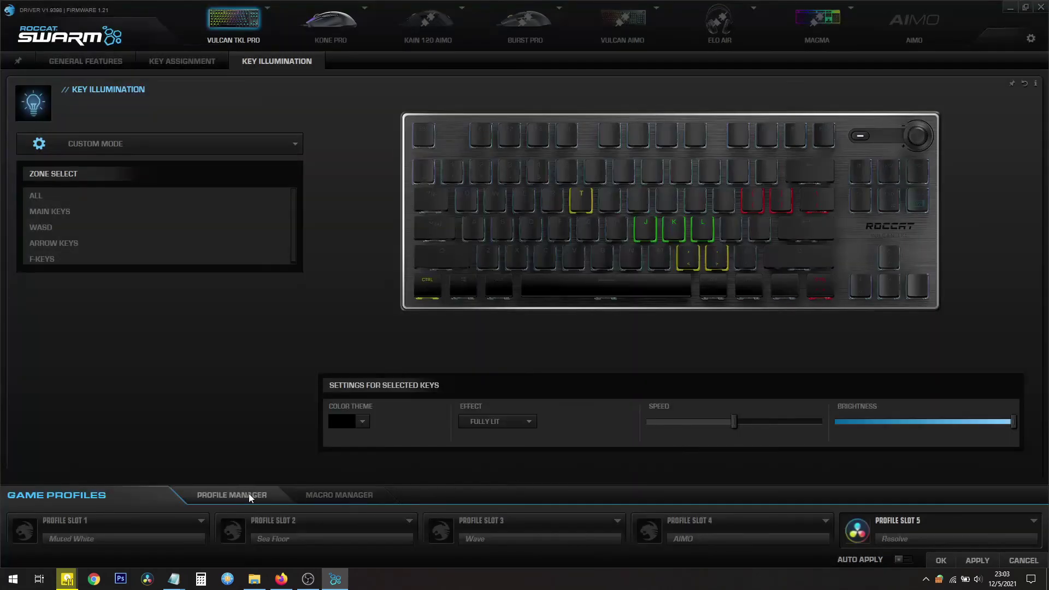
In Macro Manager, view the Counter-Strike: Global Offensive Buy AWP macro's recorded steps.
left_click(358, 496)
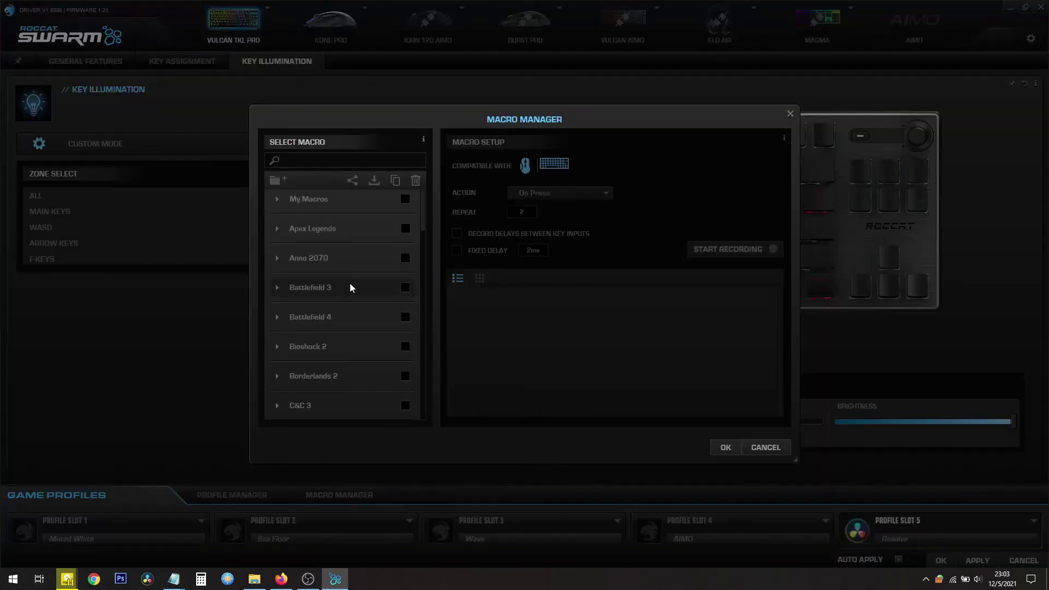
scroll(350, 287, "down", 1)
scroll(345, 346, "down", 1)
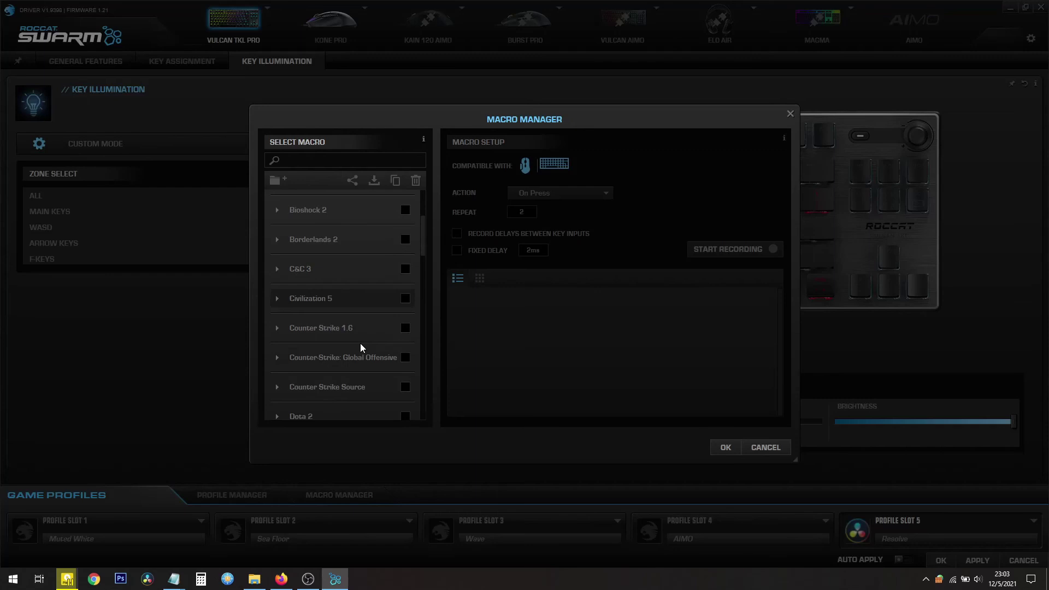
left_click(335, 368)
scroll(361, 340, "down", 3)
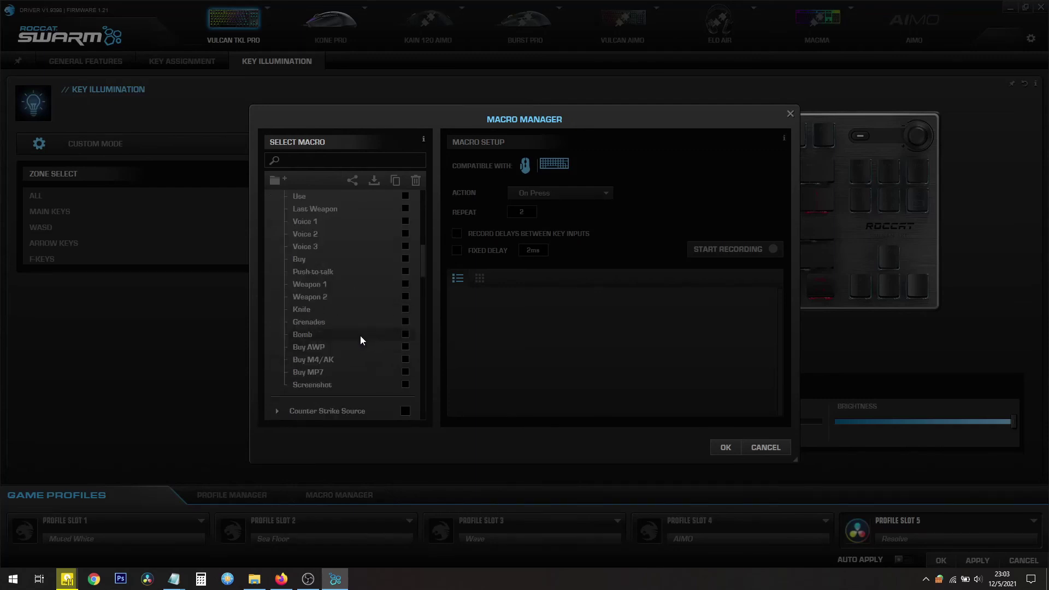
left_click(319, 348)
Expand the Minecraft and My Macros folders and view the Running and test macros.
scroll(347, 300, "down", 10)
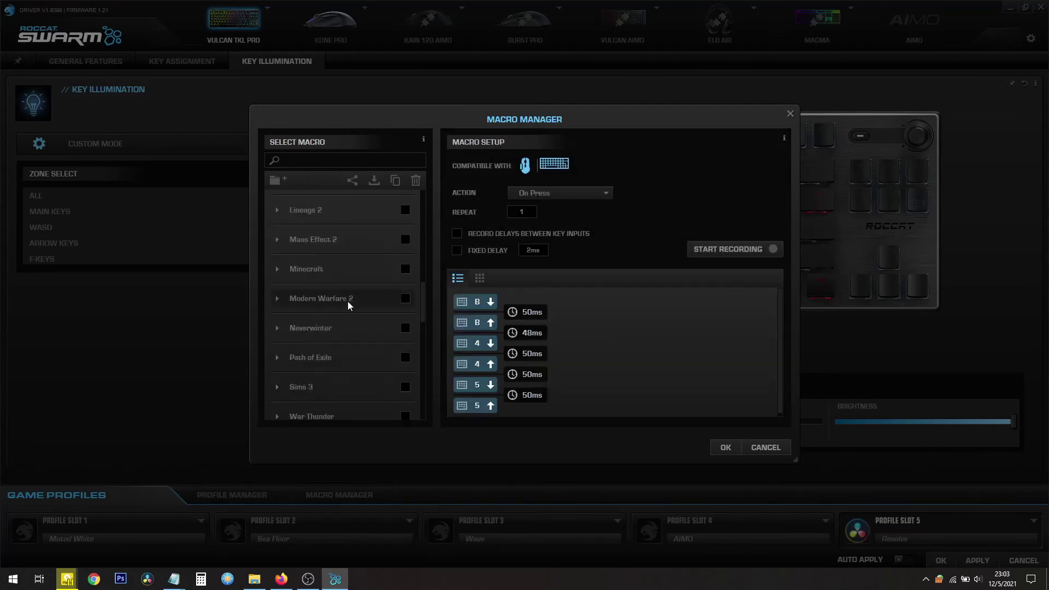
scroll(333, 271, "up", 1)
left_click(273, 273)
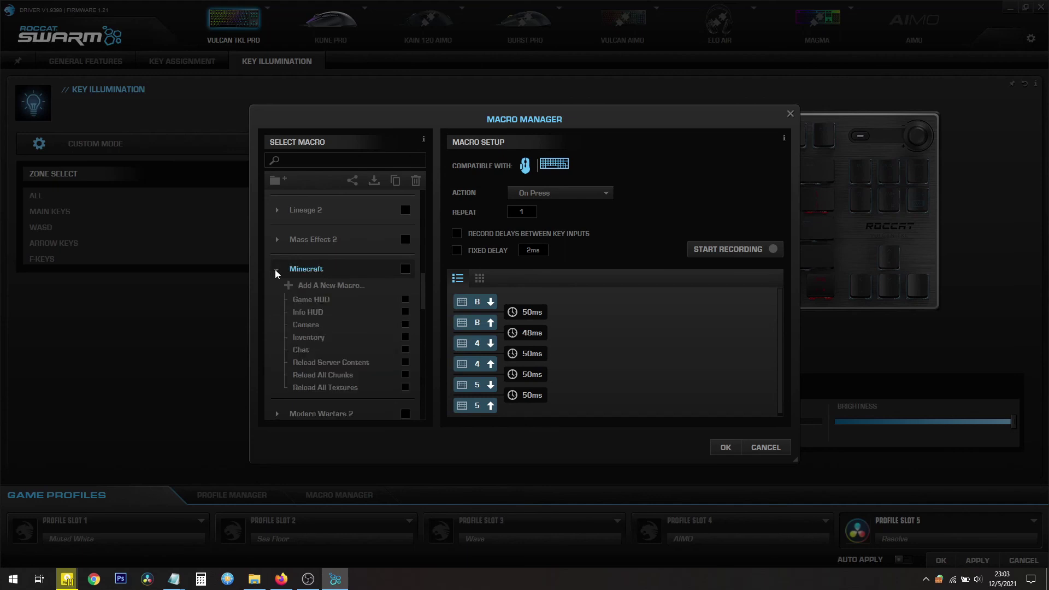
scroll(348, 322, "up", 10)
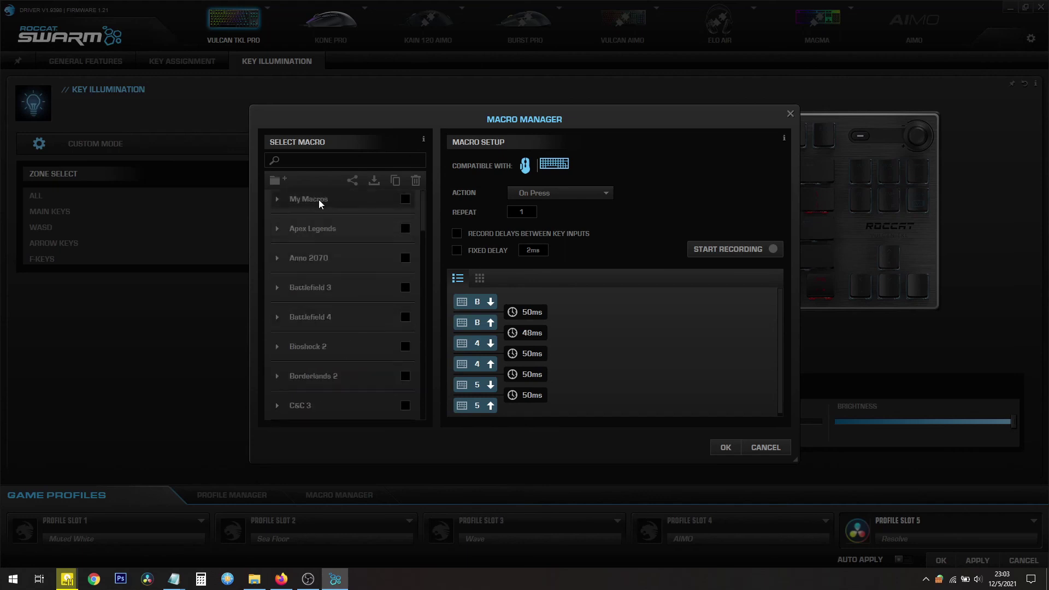
left_click(277, 201)
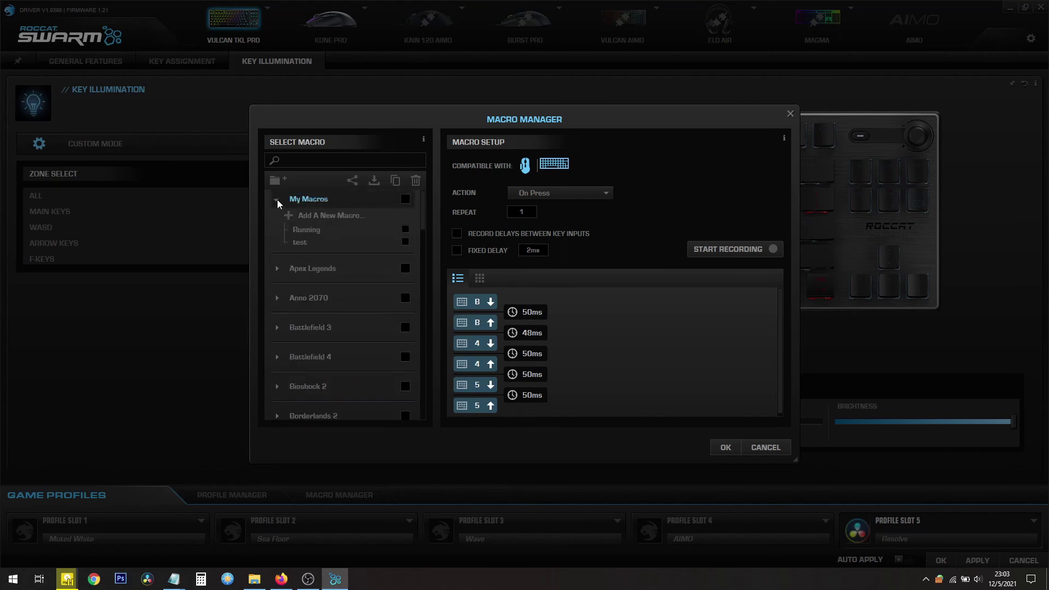
left_click(304, 230)
left_click(301, 242)
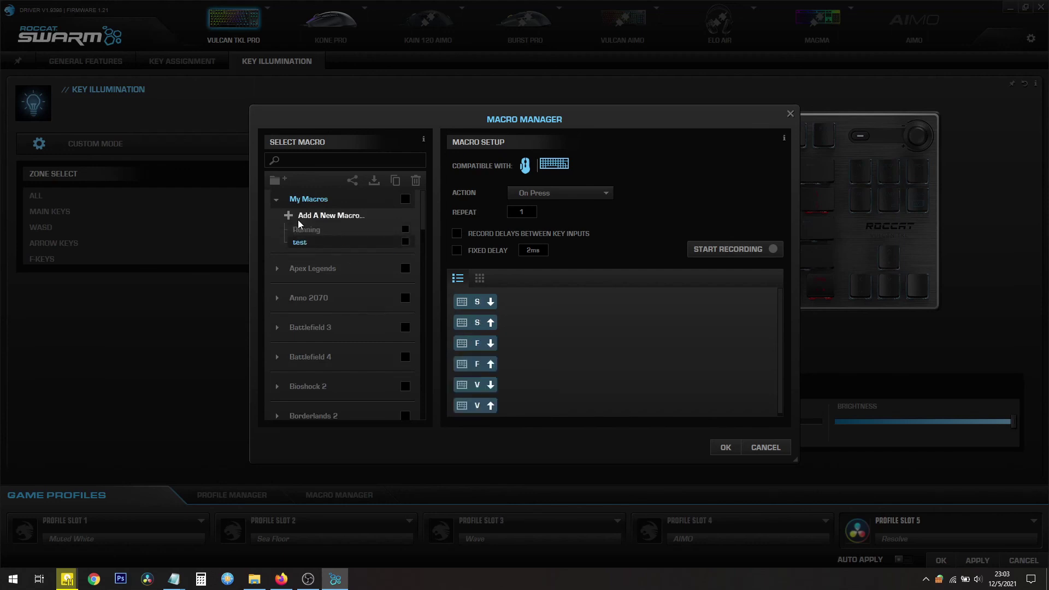
Add a new macro in My Macros and record S, F and G keystrokes.
left_click(317, 217)
left_click(712, 248)
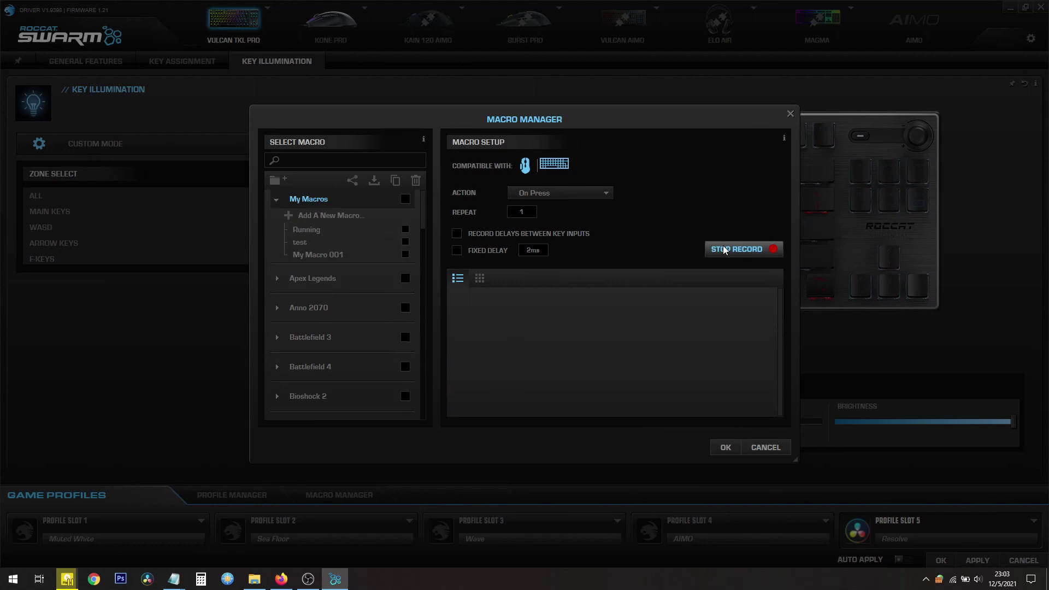
key("f+g")
key("g")
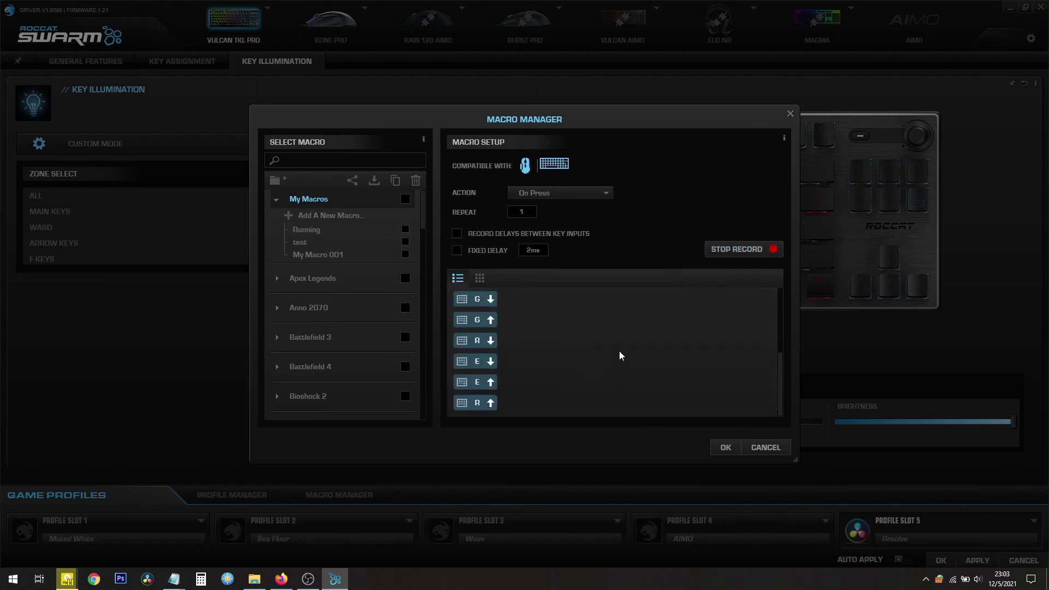
left_click(738, 249)
Rename the new macro to 'test 5'.
left_click(341, 254)
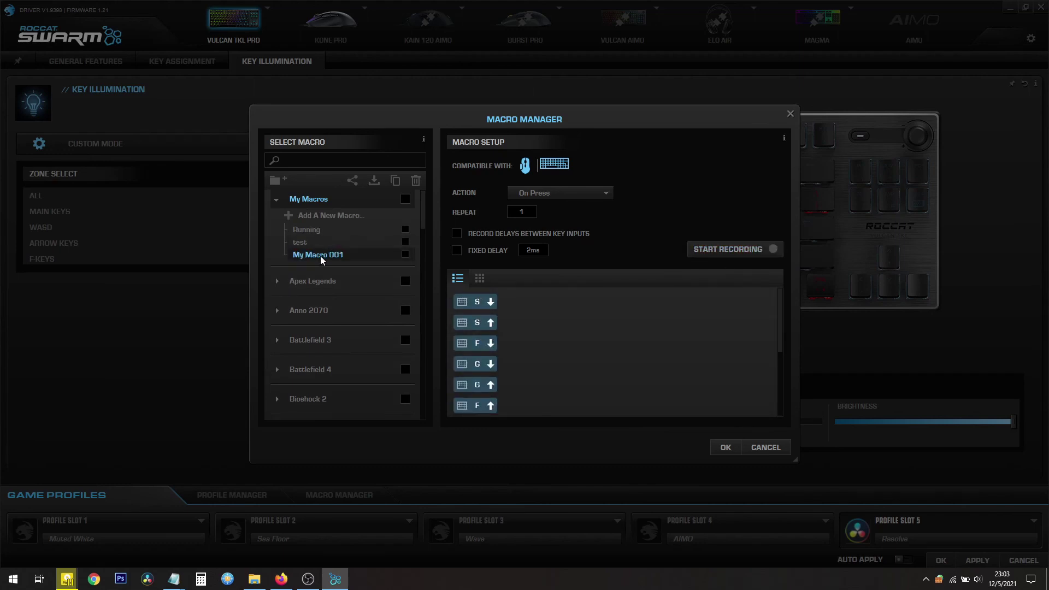
double_click(293, 254)
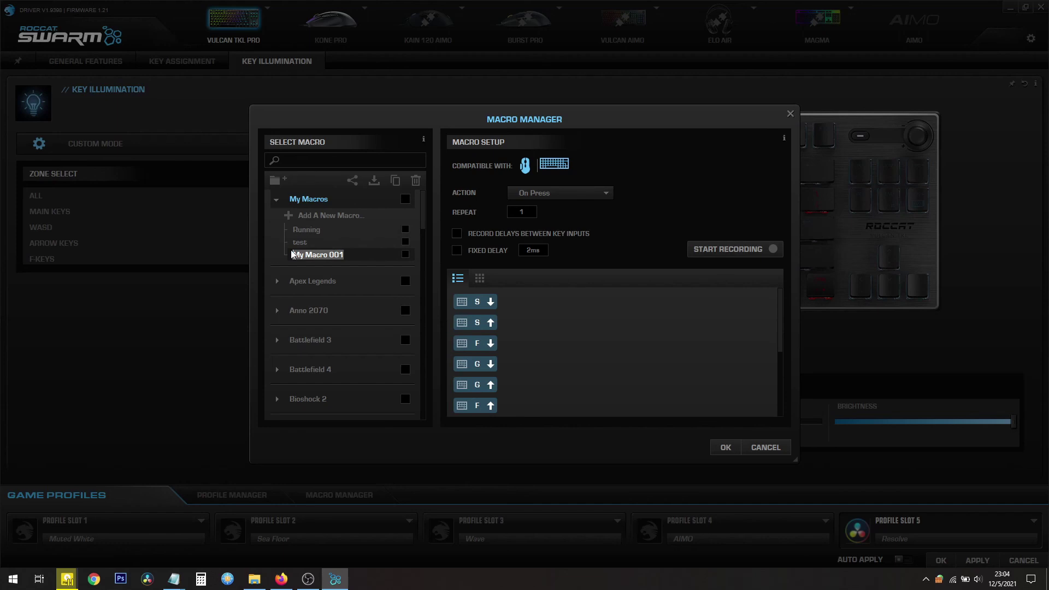
type("test 5")
key("Return")
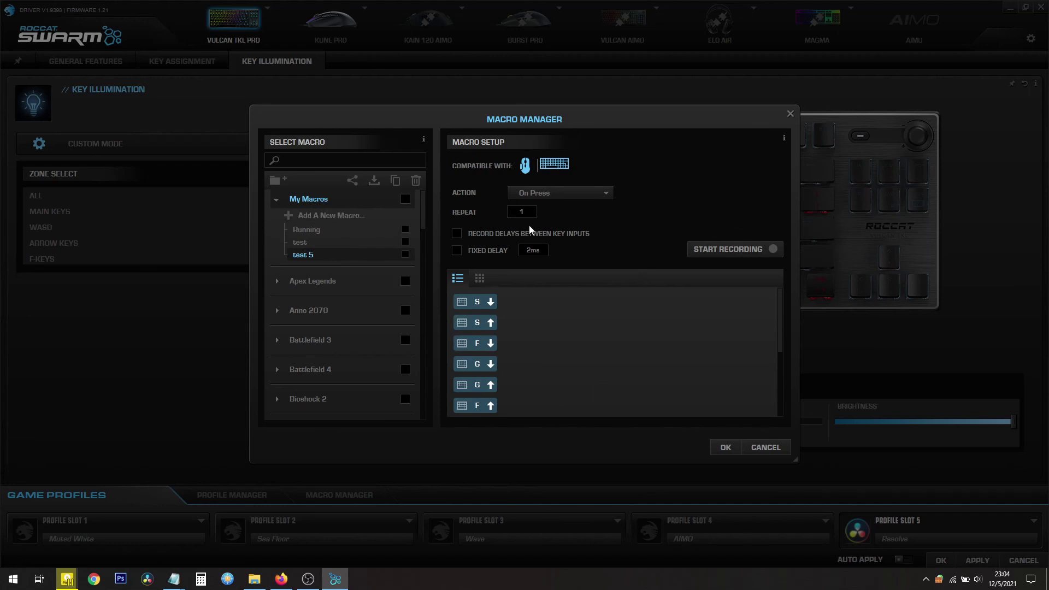
left_click(730, 448)
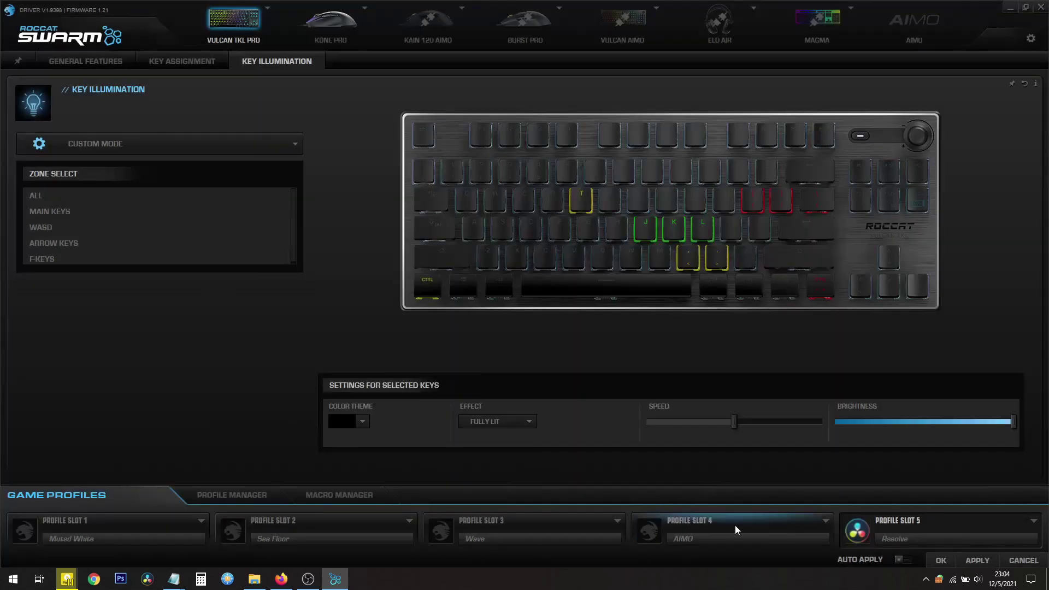